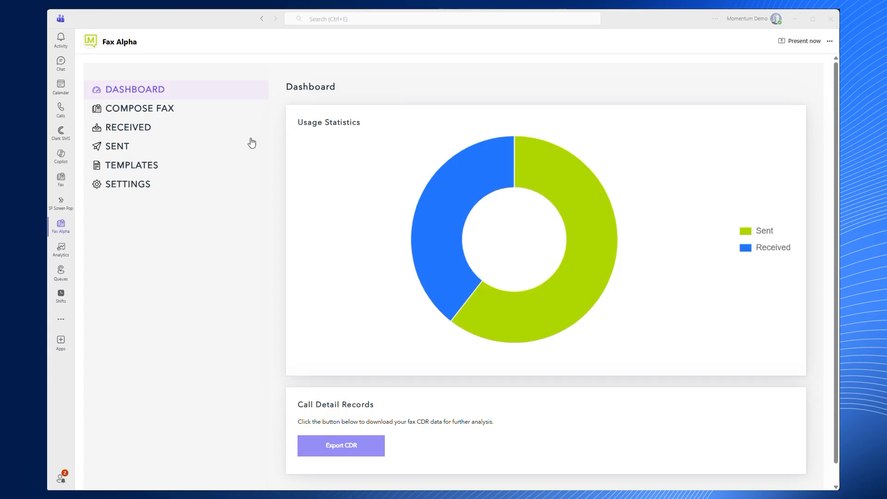
Start a new fax cover template named Momentum Confidentiality and mark it for use as default
{"action": "left_click", "coordinate": [157, 170]}
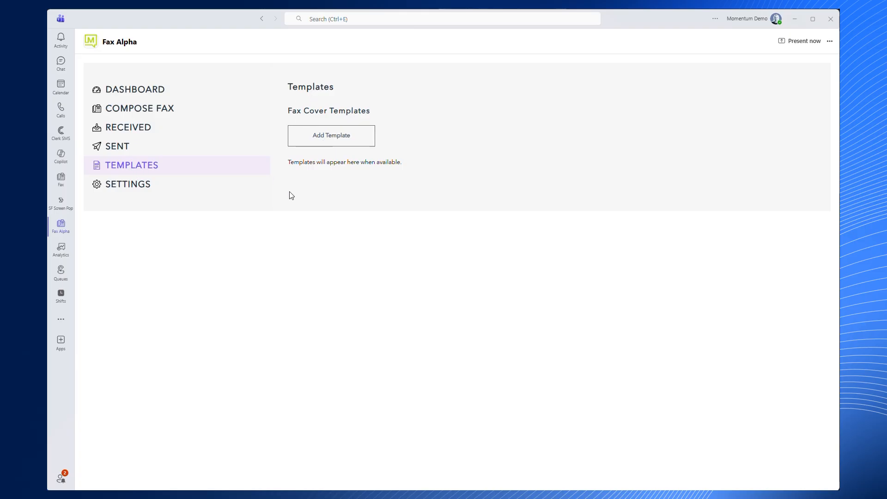
{"action": "left_click", "coordinate": [345, 143]}
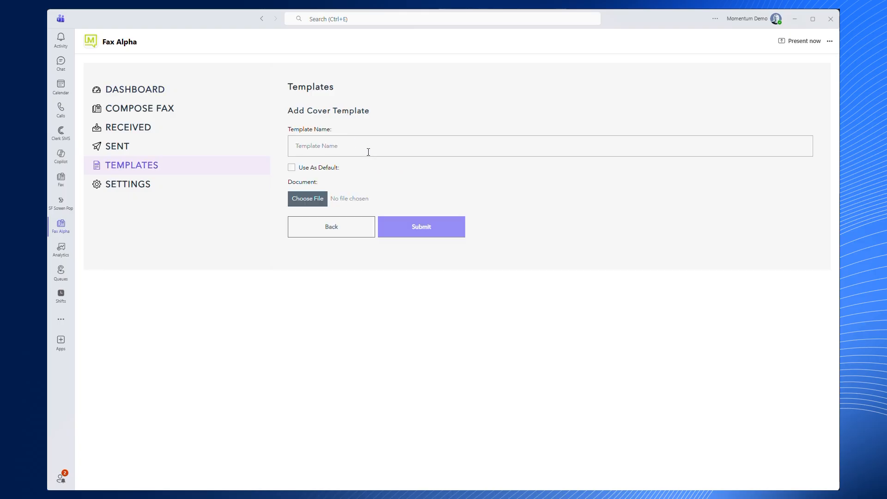
{"action": "left_click", "coordinate": [369, 152]}
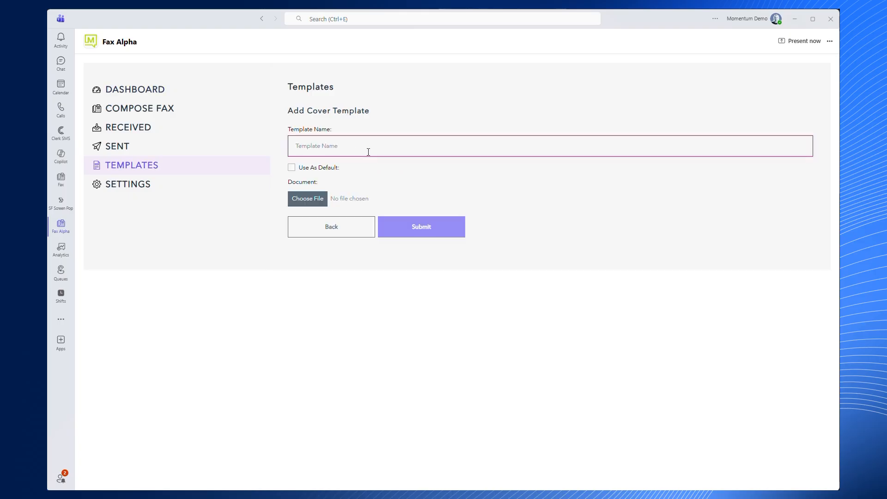
{"action": "type", "text": "Momem"}
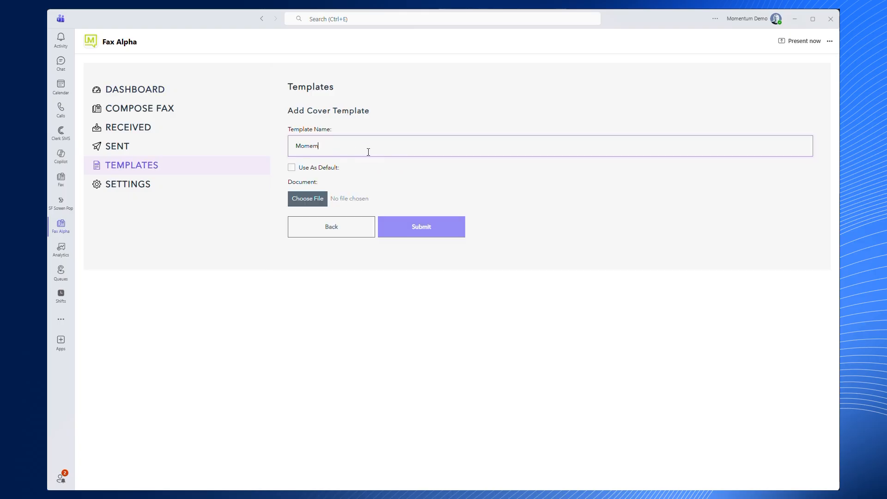
{"action": "type", "text": "en"}
{"action": "key", "text": "BackSpace"}
{"action": "key", "text": "BackSpace"}
{"action": "key", "text": "BackSpace"}
{"action": "type", "text": "ntum Confidentiality"}
{"action": "left_click", "coordinate": [291, 167]}
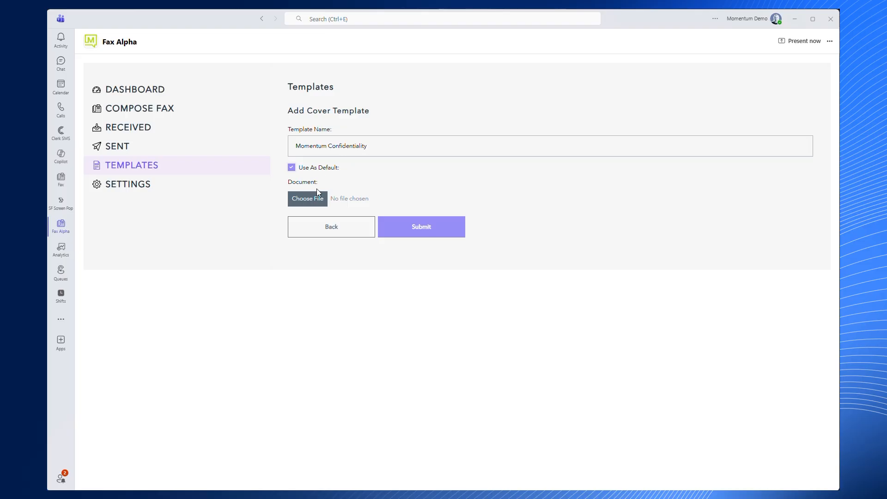
Choose the cover-confidential-notice rich text file from the Fax folder as the template's document
{"action": "left_click", "coordinate": [316, 203]}
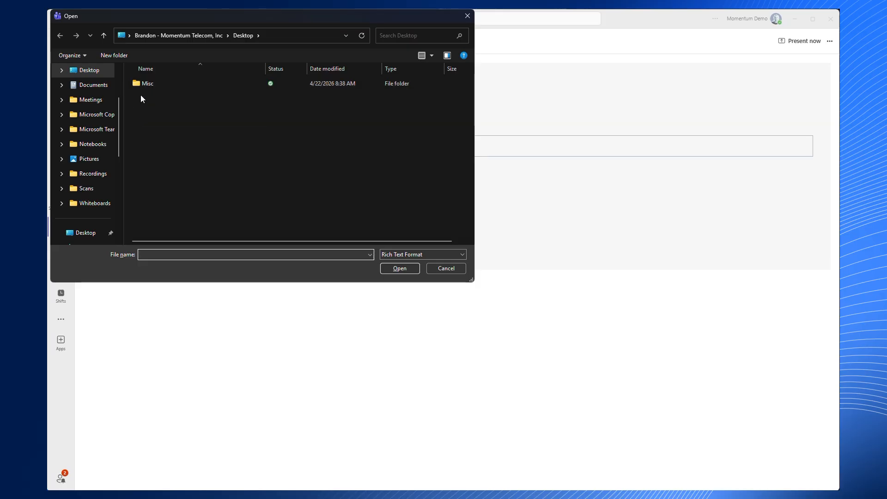
{"action": "scroll", "coordinate": [92, 152], "scroll_direction": "down", "scroll_amount": 2}
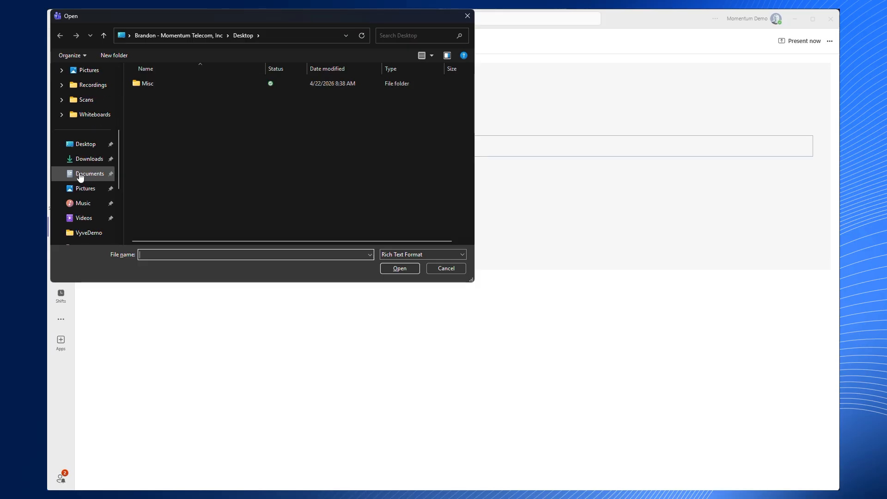
{"action": "scroll", "coordinate": [79, 177], "scroll_direction": "down", "scroll_amount": 2}
{"action": "left_click", "coordinate": [69, 185]}
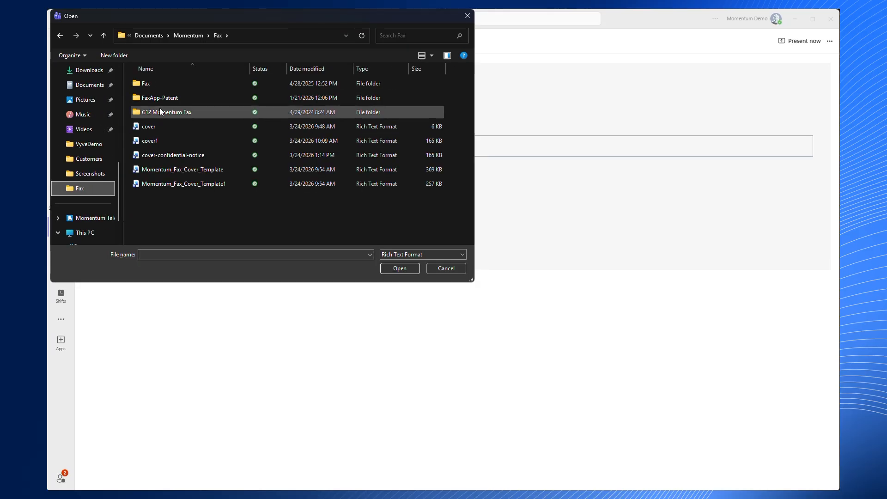
{"action": "left_click", "coordinate": [148, 87]}
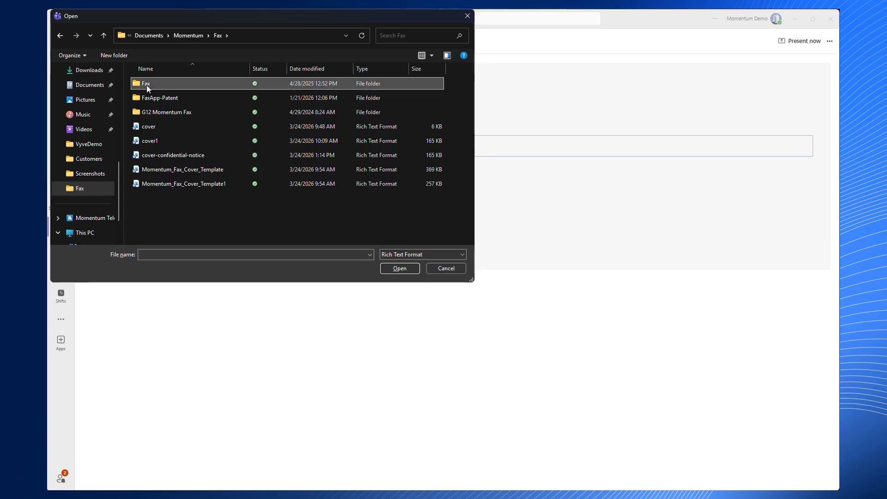
{"action": "left_click", "coordinate": [185, 155]}
{"action": "left_click", "coordinate": [398, 269]}
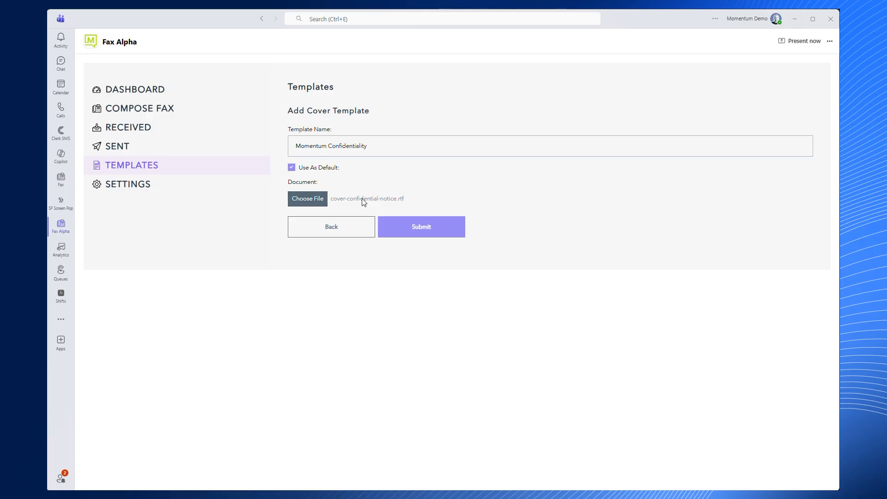
Choose cover-confidential-notice again as the document, then submit the cover template and return to the template list
{"action": "left_click", "coordinate": [413, 203]}
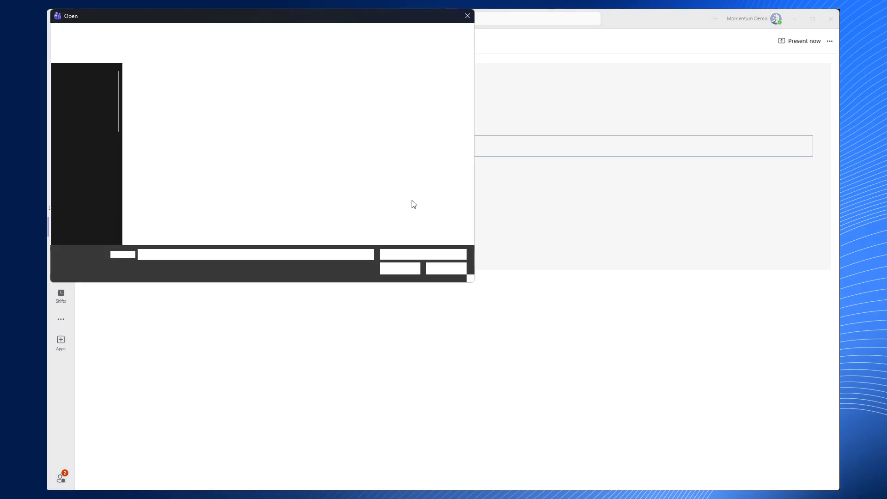
{"action": "left_click", "coordinate": [432, 268]}
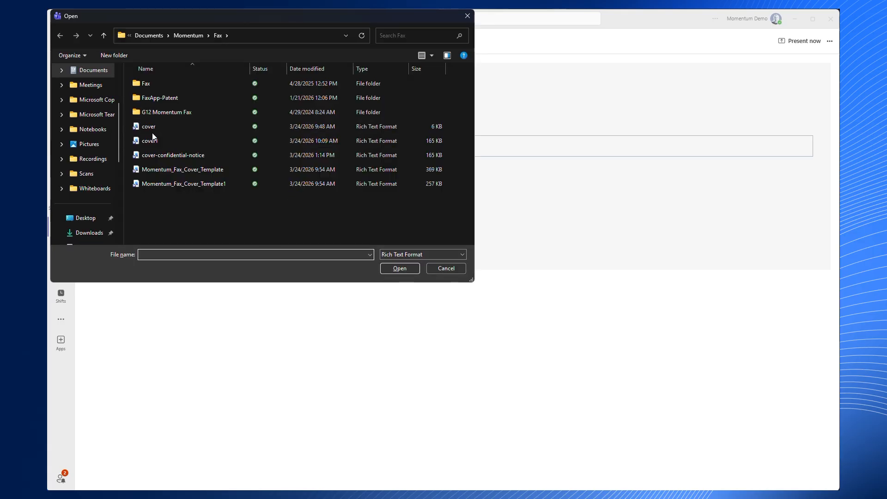
{"action": "left_click", "coordinate": [170, 157]}
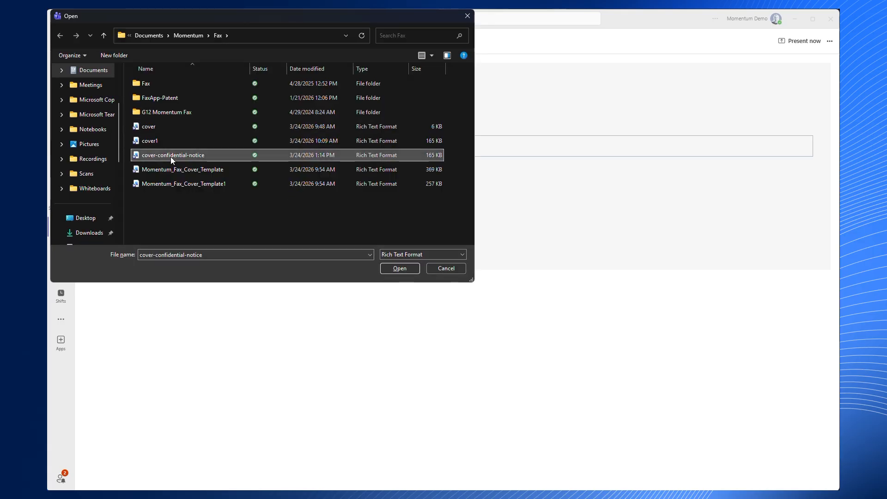
{"action": "left_click", "coordinate": [401, 268]}
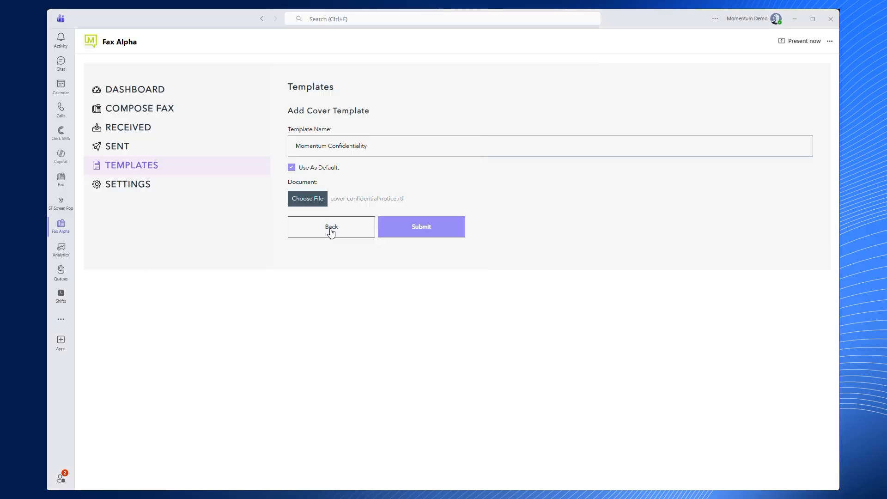
{"action": "left_click", "coordinate": [414, 235]}
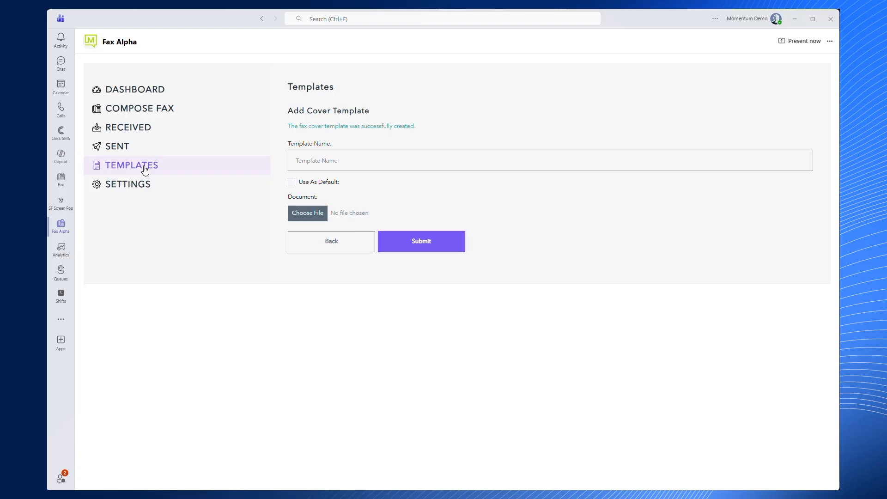
{"action": "left_click", "coordinate": [335, 226]}
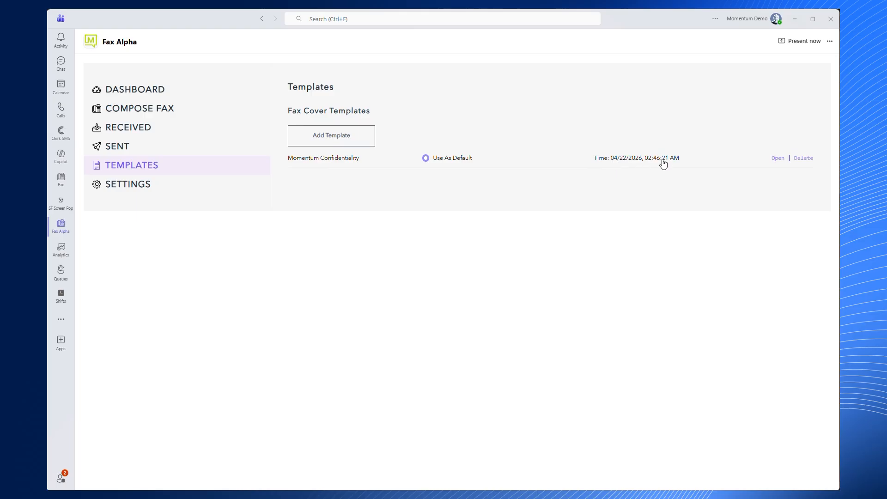
Open the Momentum Confidentiality template's preview and examine the placeholders on its cover page
{"action": "left_click", "coordinate": [307, 162]}
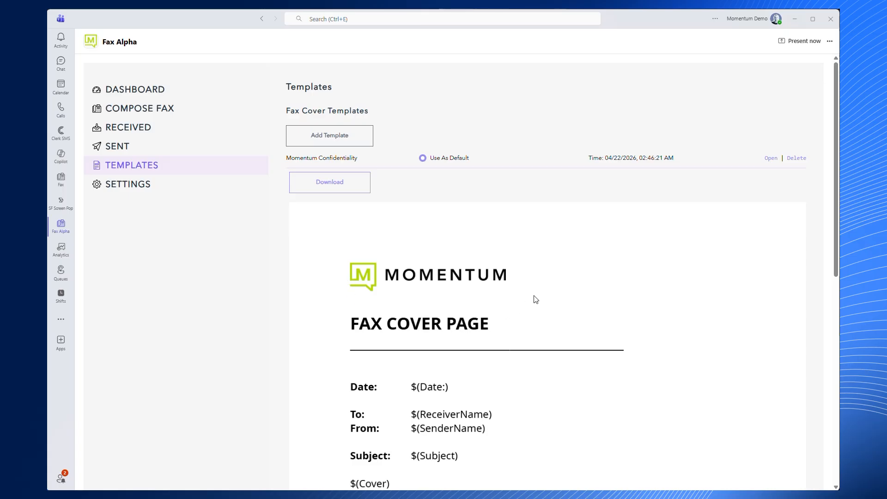
{"action": "scroll", "coordinate": [437, 303], "scroll_direction": "down", "scroll_amount": 2}
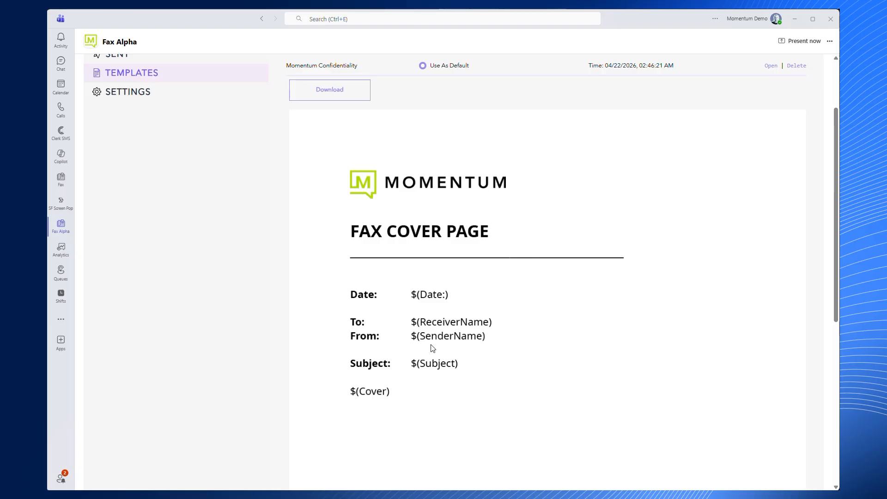
{"action": "scroll", "coordinate": [433, 348], "scroll_direction": "up", "scroll_amount": 2}
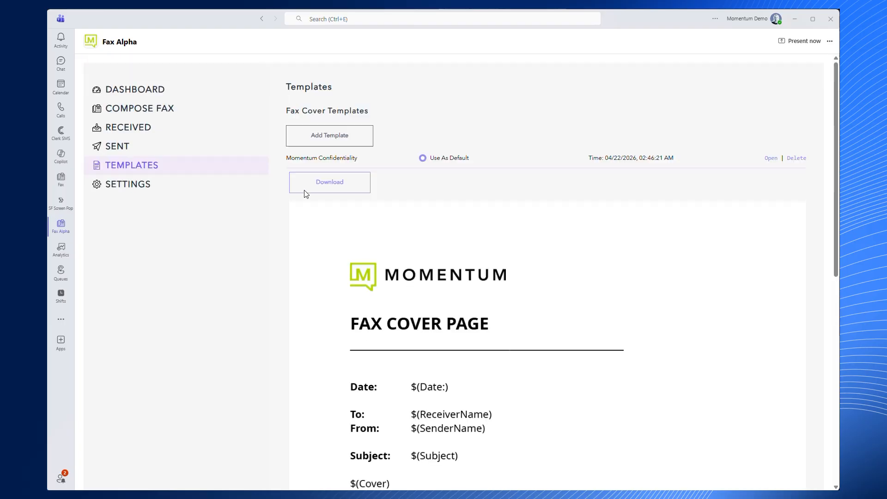
In a new fax, switch the cover template to Not Specified and back to Momentum Confidentiality
{"action": "left_click", "coordinate": [129, 109]}
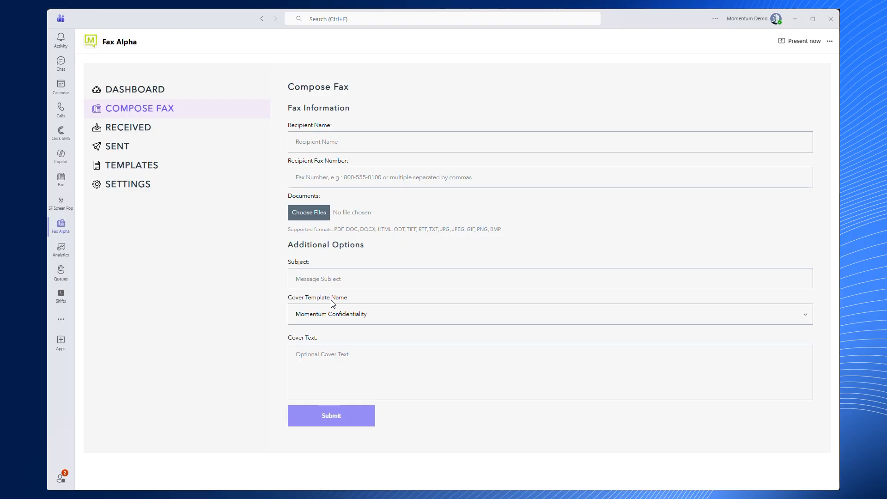
{"action": "left_click", "coordinate": [345, 319]}
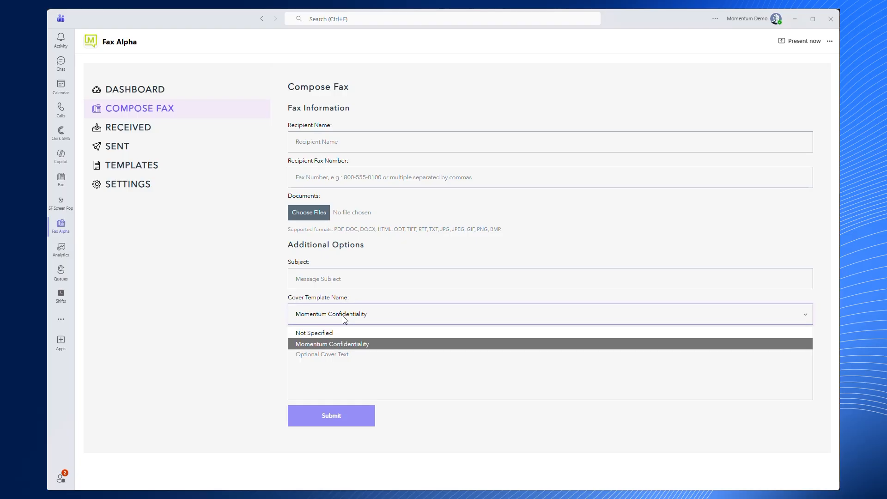
{"action": "left_click", "coordinate": [324, 333]}
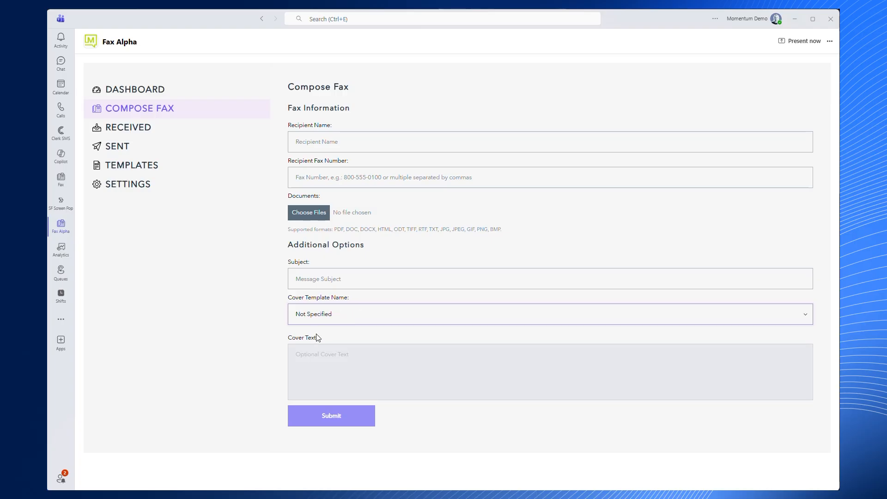
{"action": "left_click", "coordinate": [342, 317]}
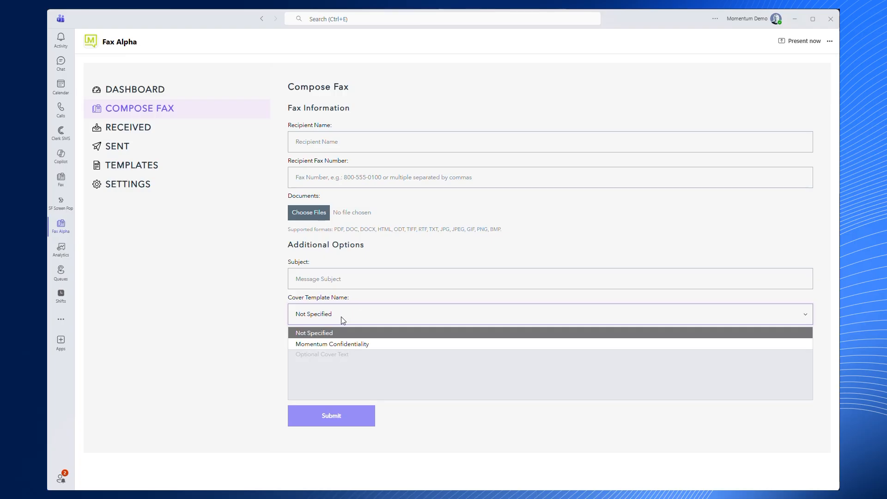
{"action": "left_click", "coordinate": [336, 344]}
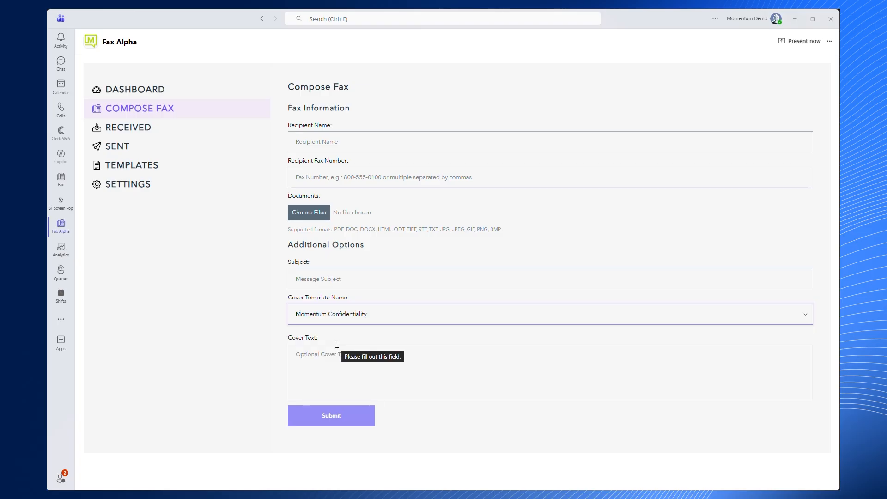
{"action": "left_click", "coordinate": [297, 139]}
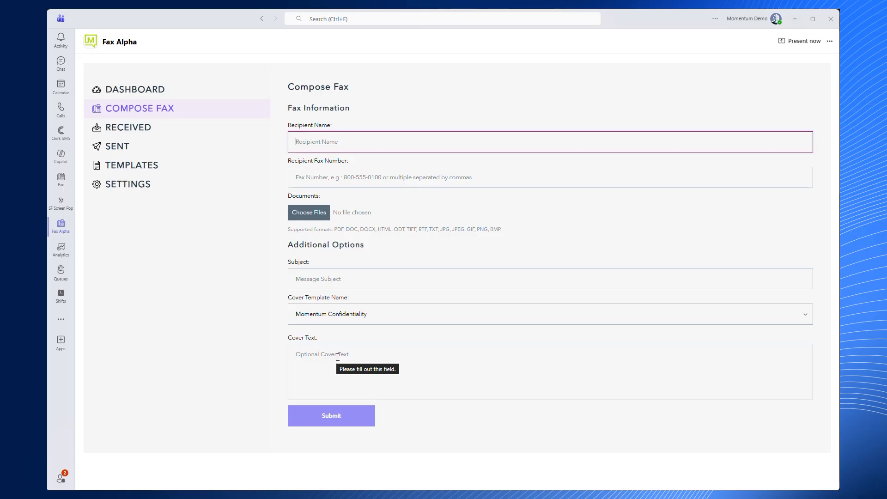
Reopen the Momentum Confidentiality template's preview and examine its cover fields and confidentiality notice
{"action": "left_click", "coordinate": [123, 170]}
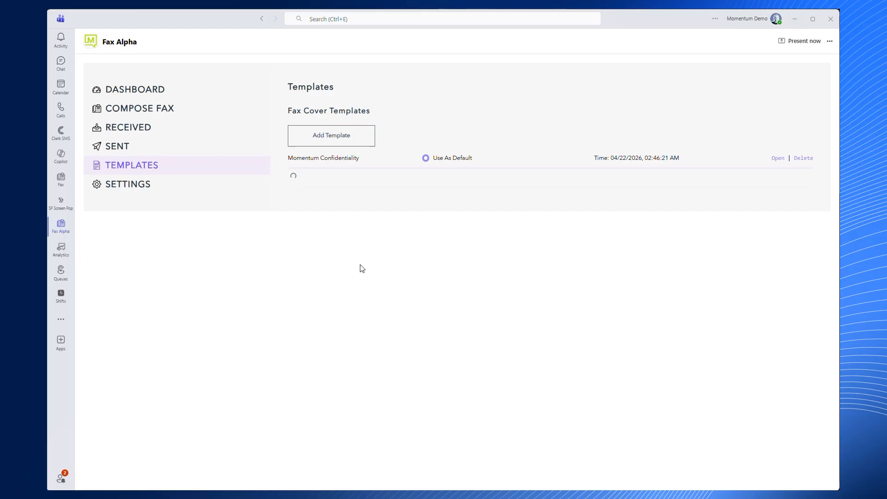
{"action": "scroll", "coordinate": [452, 362], "scroll_direction": "down", "scroll_amount": 2}
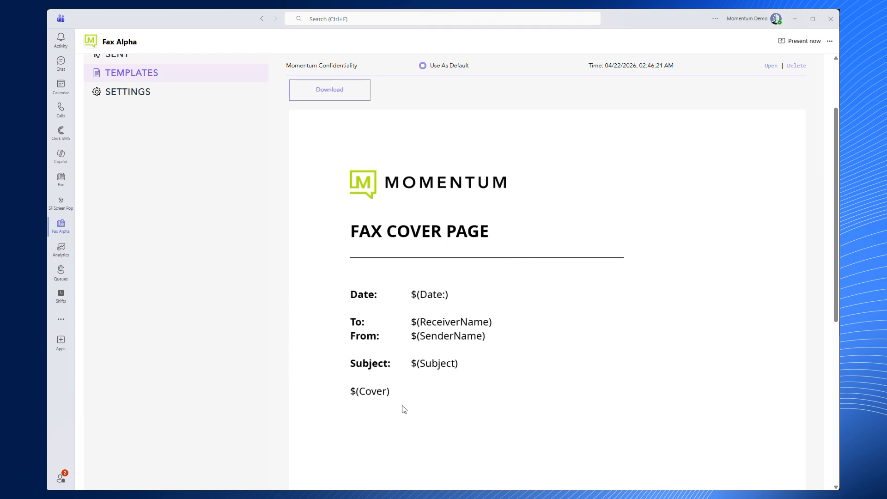
{"action": "scroll", "coordinate": [405, 405], "scroll_direction": "down", "scroll_amount": 2}
{"action": "scroll", "coordinate": [406, 397], "scroll_direction": "up", "scroll_amount": 4}
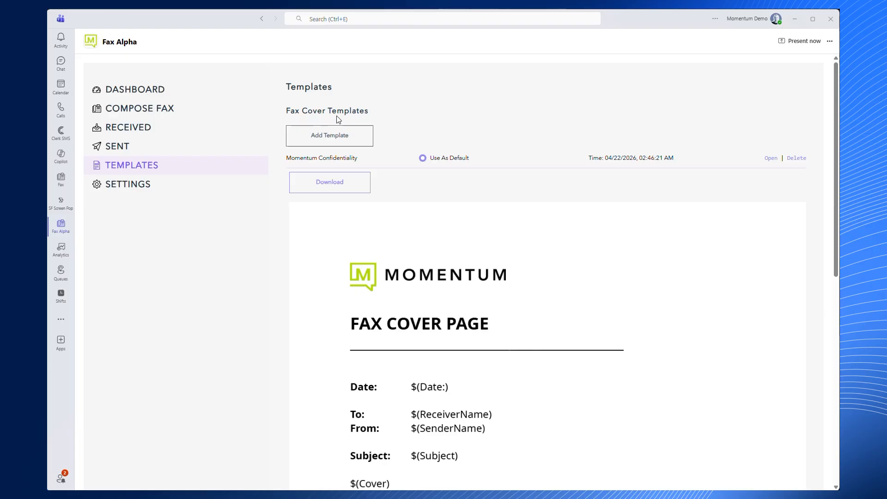
{"action": "scroll", "coordinate": [444, 296], "scroll_direction": "down", "scroll_amount": 7}
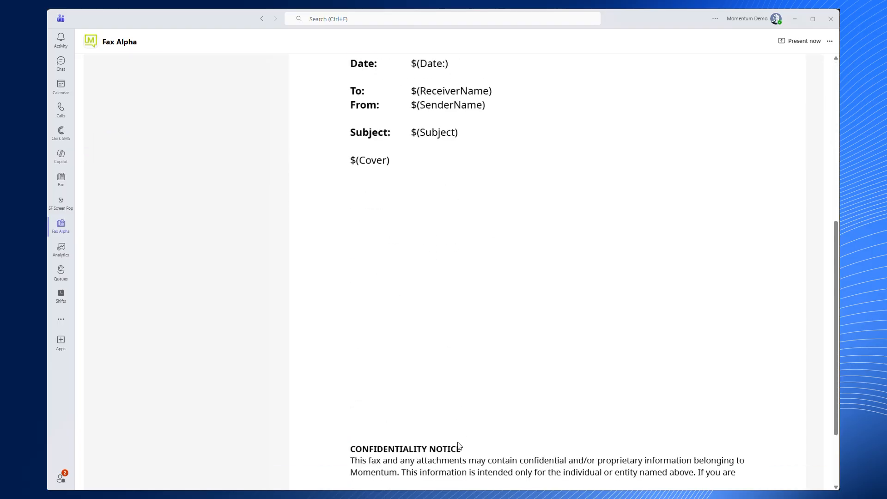
{"action": "scroll", "coordinate": [451, 411], "scroll_direction": "up", "scroll_amount": 3}
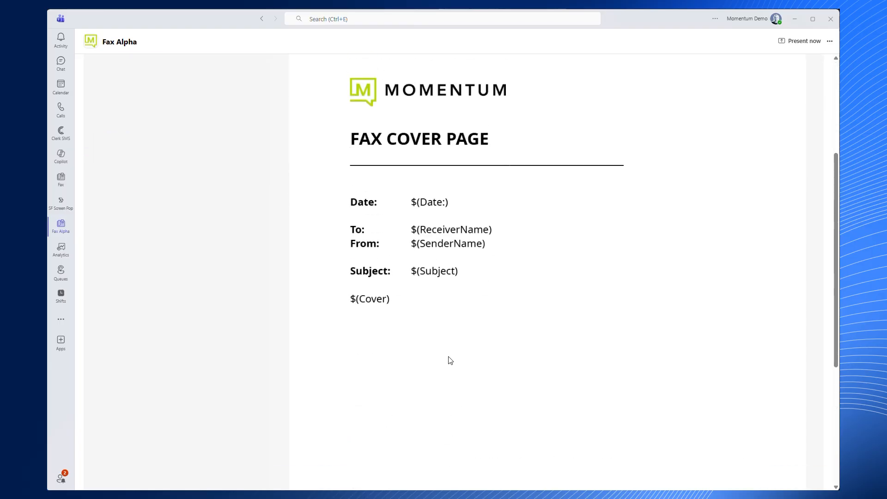
{"action": "scroll", "coordinate": [451, 361], "scroll_direction": "up", "scroll_amount": 2}
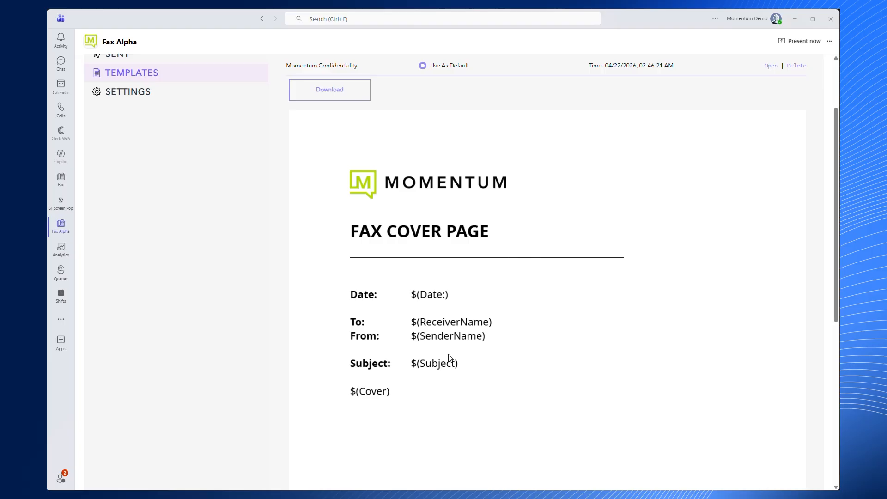
{"action": "scroll", "coordinate": [449, 359], "scroll_direction": "up", "scroll_amount": 2}
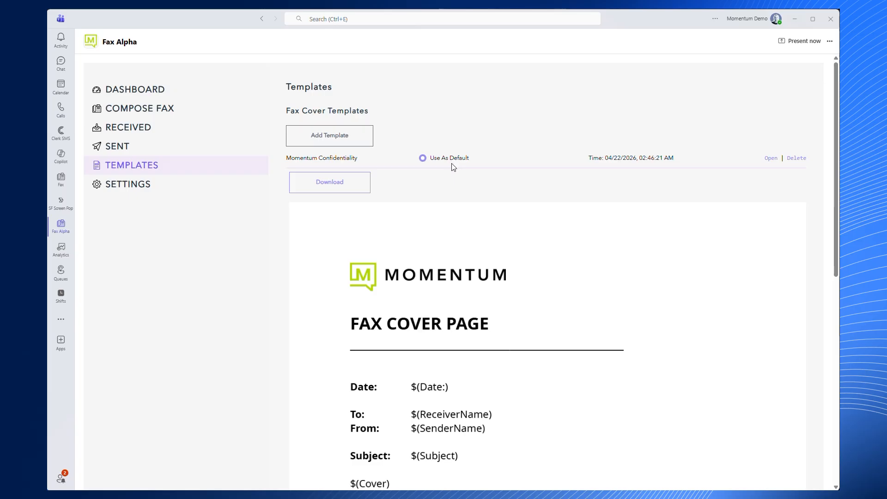
{"action": "scroll", "coordinate": [463, 262], "scroll_direction": "down", "scroll_amount": 2}
{"action": "scroll", "coordinate": [463, 262], "scroll_direction": "up", "scroll_amount": 1}
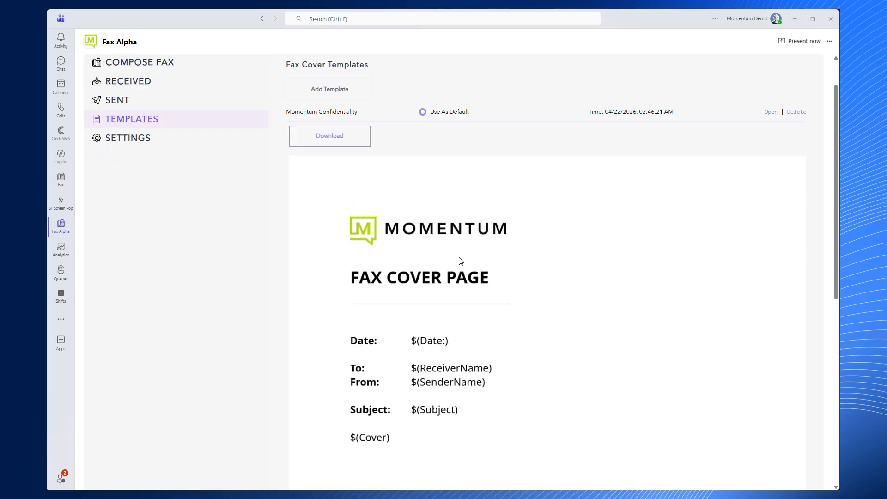